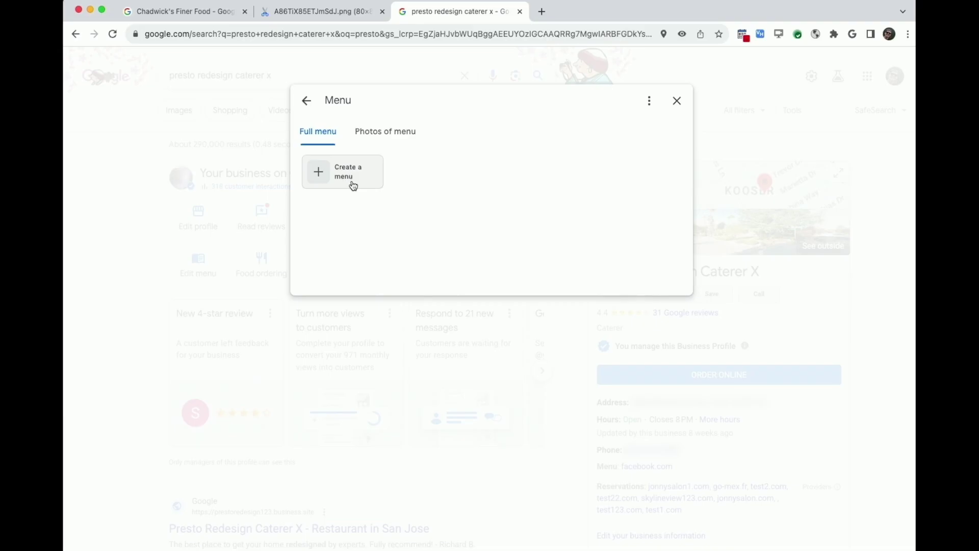
- Create a new menu with an Appetizers section listing Onion Rings at $6, 'Crispy onion rings'
{"action": "left_click", "coordinate": [353, 184]}
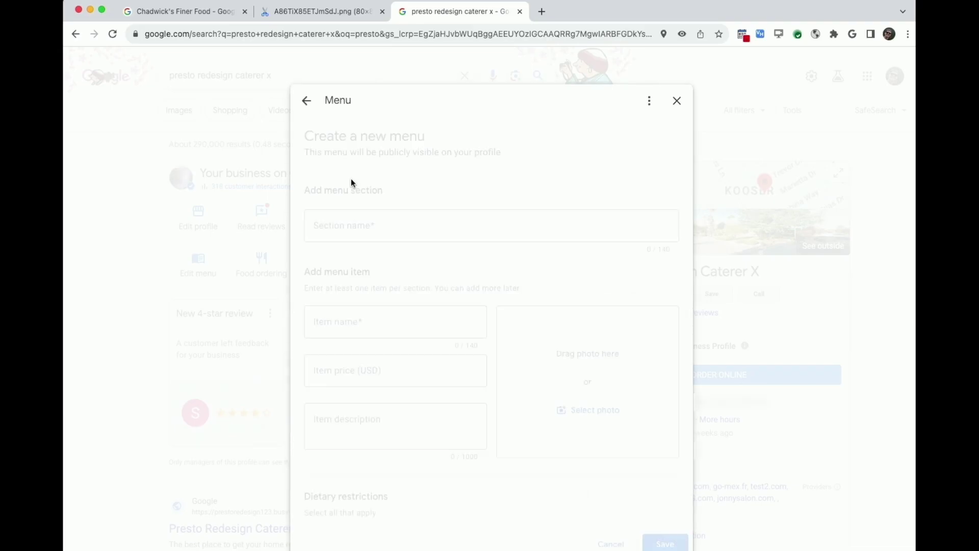
{"action": "left_click", "coordinate": [366, 222]}
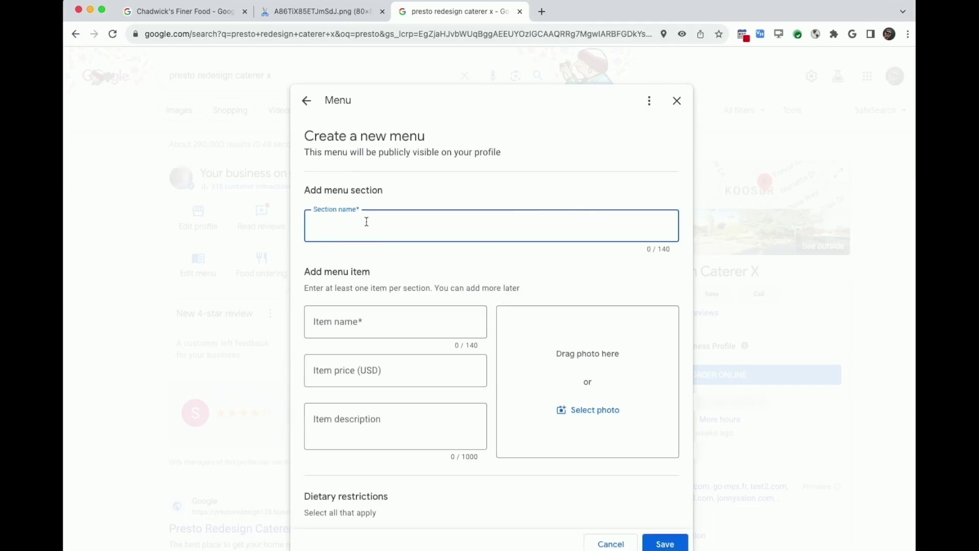
{"action": "type", "text": "Appe"}
{"action": "type", "text": "tizers"}
{"action": "key", "text": "Tab"}
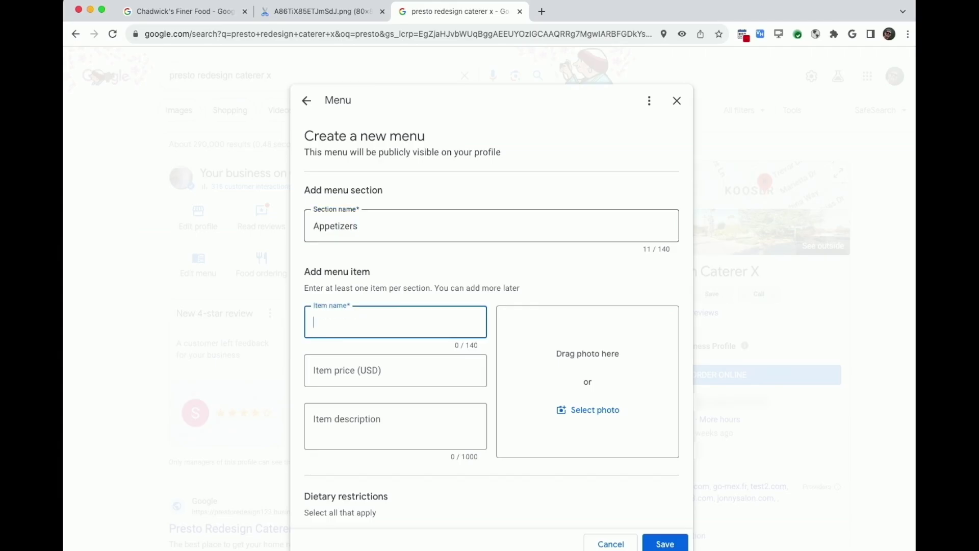
{"action": "type", "text": "O"}
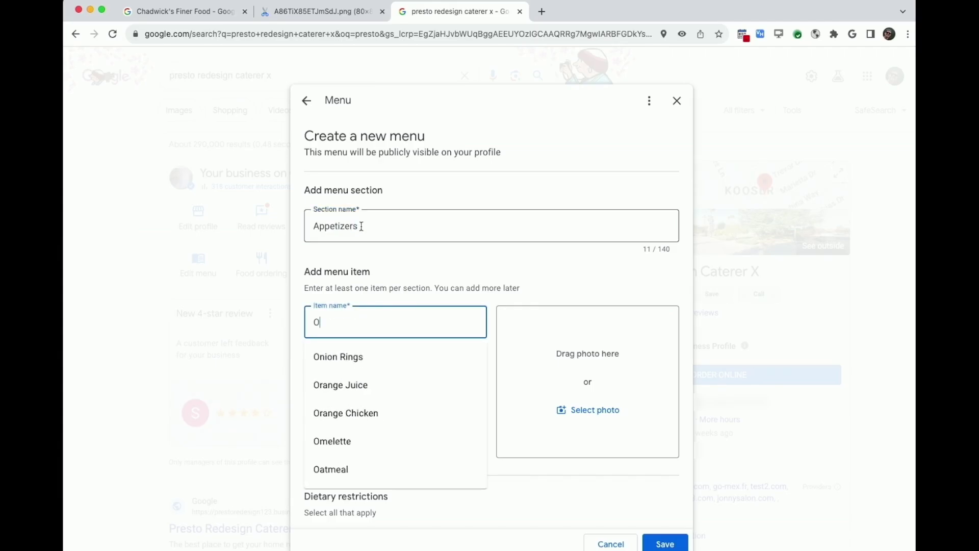
{"action": "left_click", "coordinate": [361, 359]}
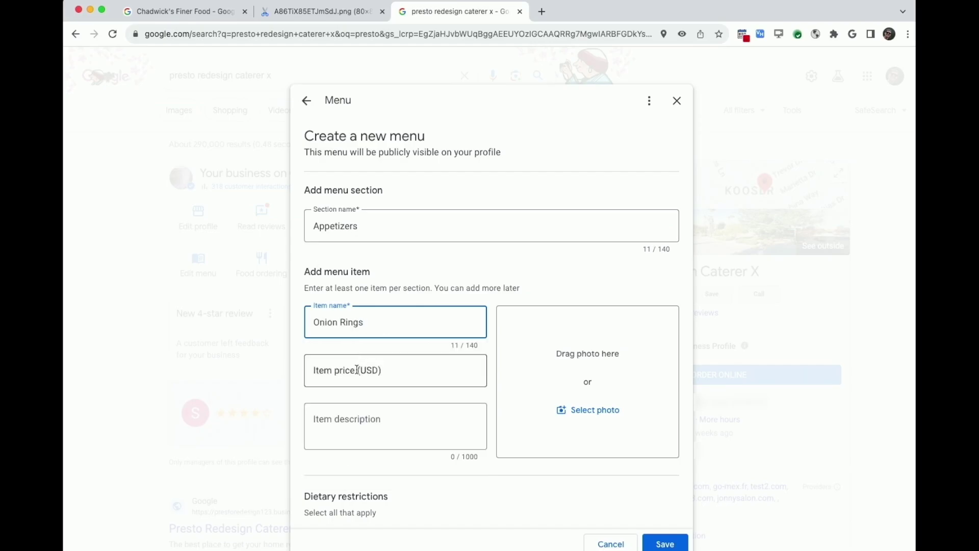
{"action": "left_click", "coordinate": [357, 369]}
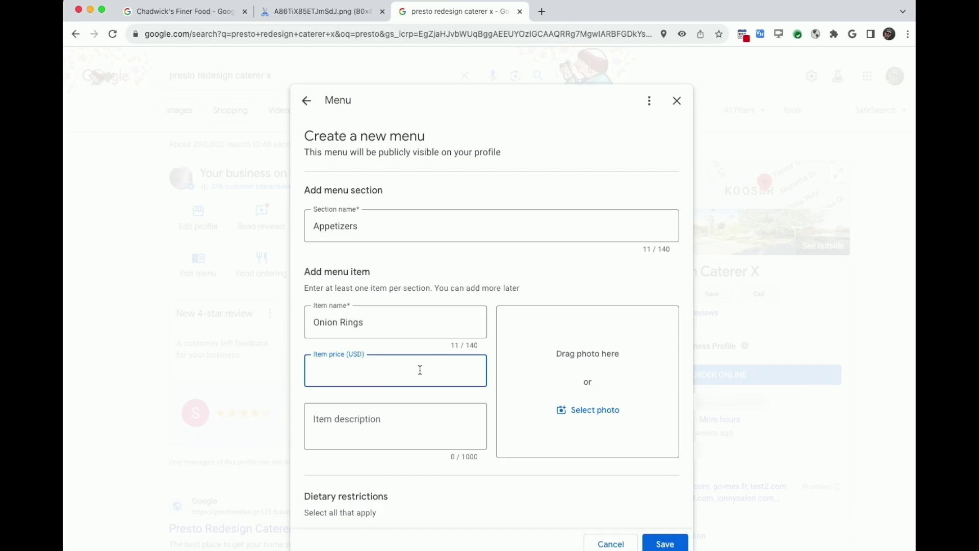
{"action": "type", "text": "6"}
{"action": "left_click", "coordinate": [397, 431]}
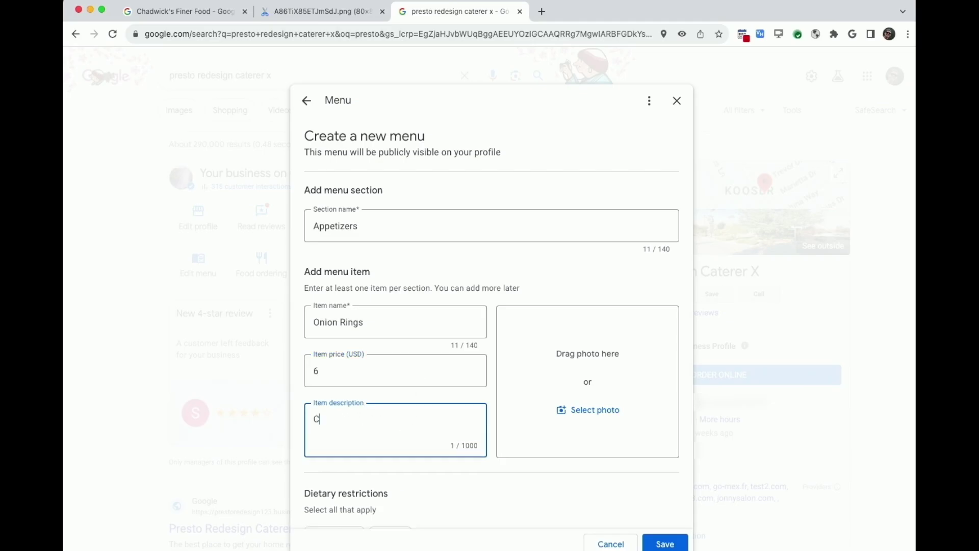
{"action": "type", "text": "Crispy onion rings"}
- Attach the onion rings photo, tag Onion Rings as Vegetarian, and save the menu
{"action": "left_click_drag", "start_coordinate": [643, 418], "coordinate": [605, 398]}
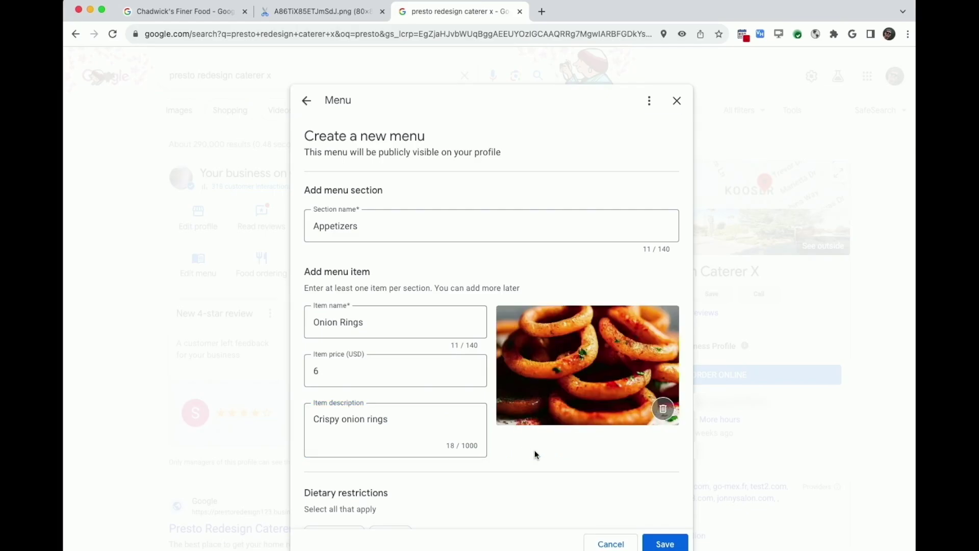
{"action": "scroll", "coordinate": [535, 455], "scroll_direction": "down", "scroll_amount": 1}
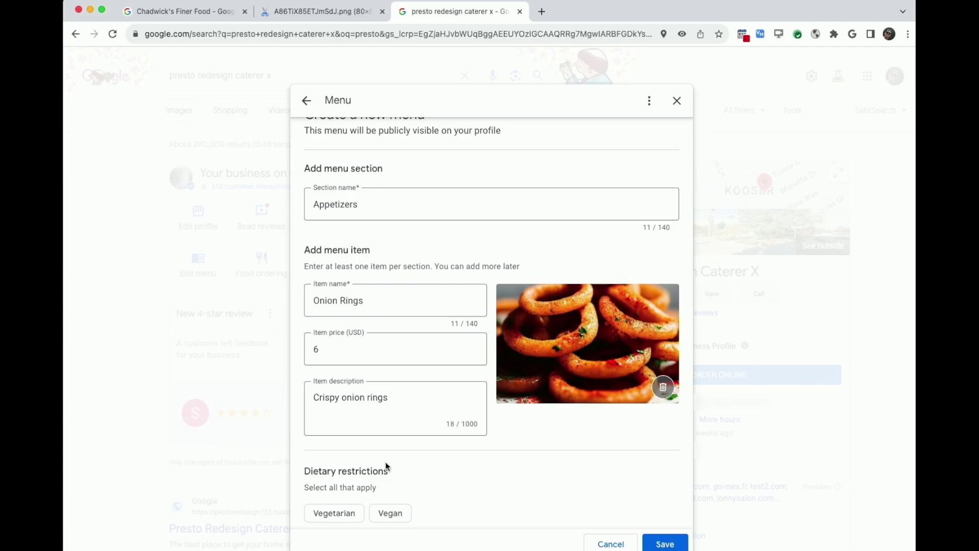
{"action": "left_click", "coordinate": [334, 512]}
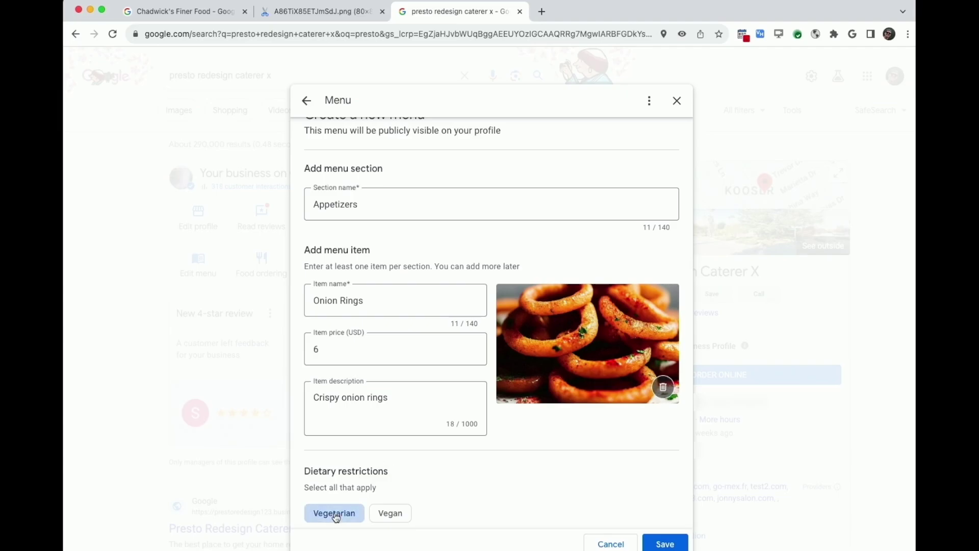
{"action": "left_click", "coordinate": [666, 543]}
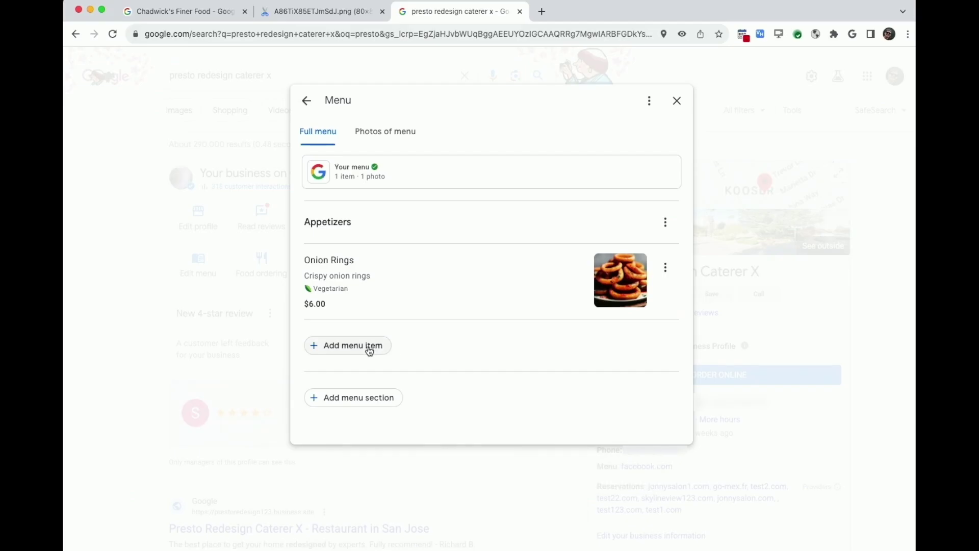
- Add Hummus to Appetizers at $5, described as a side of hummus with pita sold separately, tagged Vegan
{"action": "left_click", "coordinate": [369, 348]}
{"action": "left_click", "coordinate": [399, 165]}
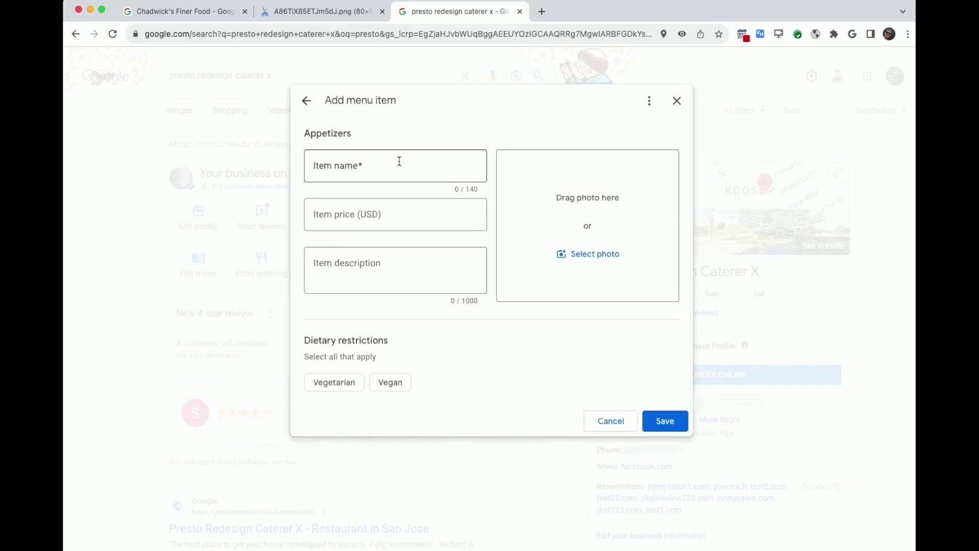
{"action": "type", "text": "Hummu"}
{"action": "left_click", "coordinate": [332, 201]}
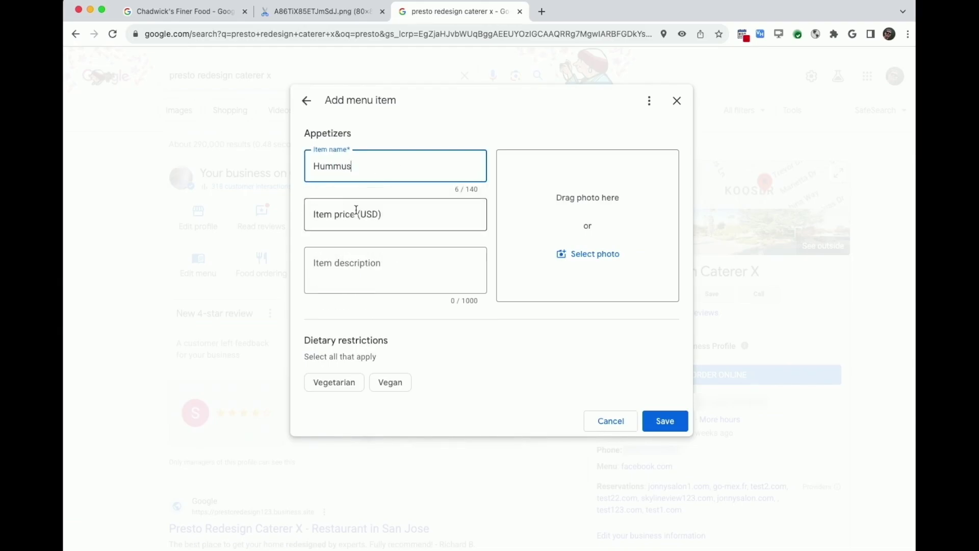
{"action": "left_click", "coordinate": [411, 216]}
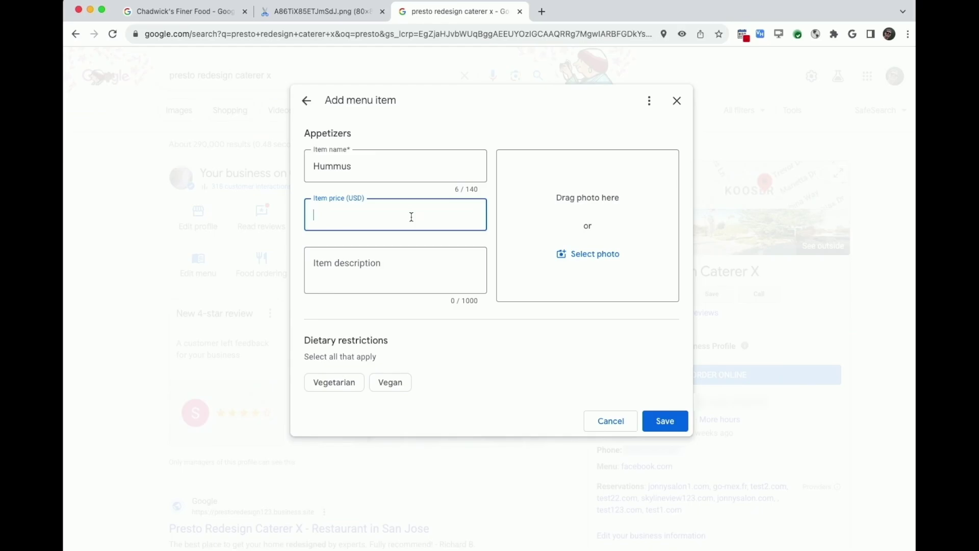
{"action": "type", "text": "5"}
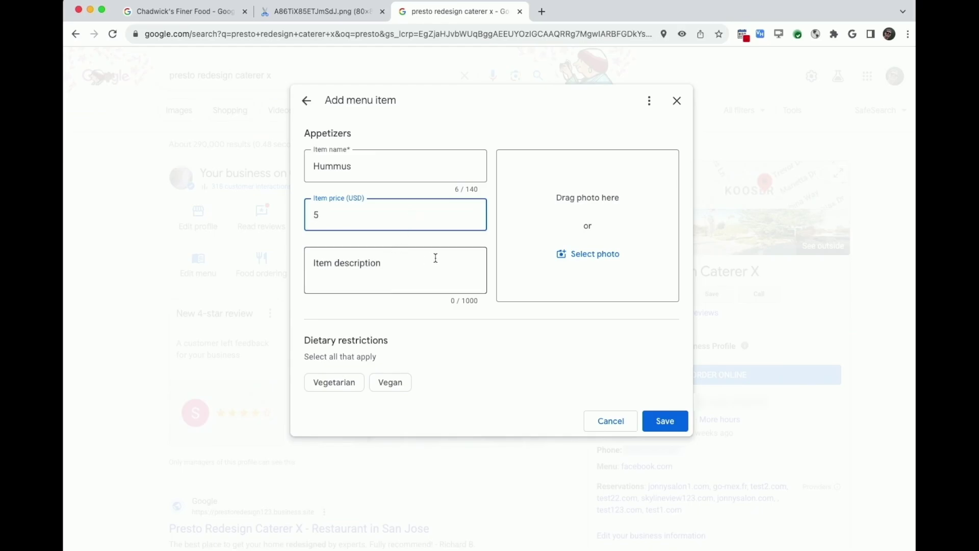
{"action": "left_click", "coordinate": [427, 263]}
{"action": "type", "text": "Side of"}
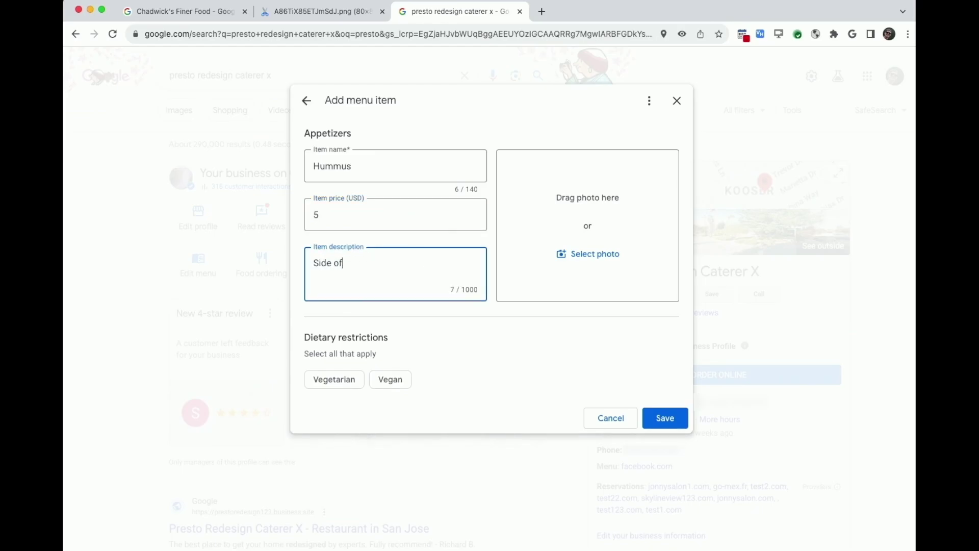
{"action": "type", "text": " hummus, pit"}
{"action": "type", "text": "a sold separa"}
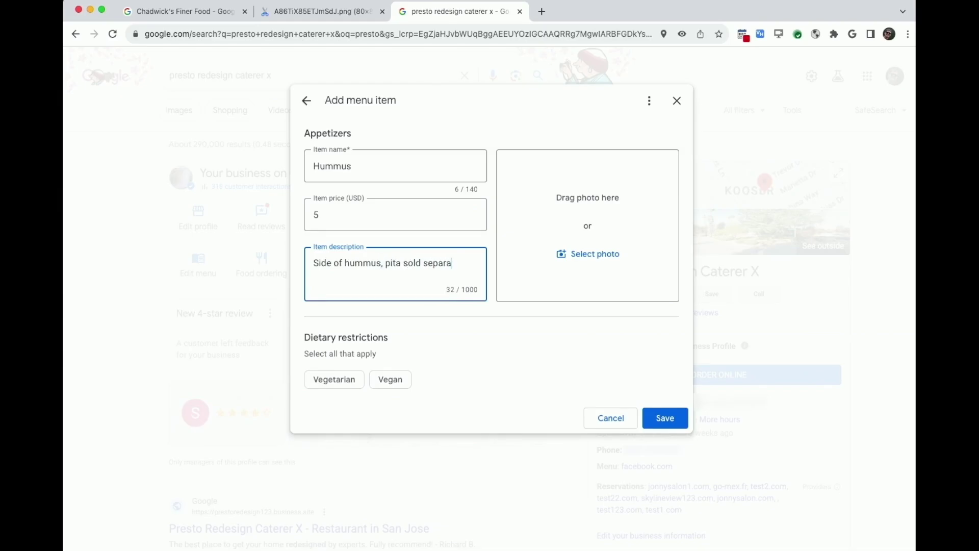
{"action": "type", "text": "tely"}
{"action": "left_click", "coordinate": [403, 382]}
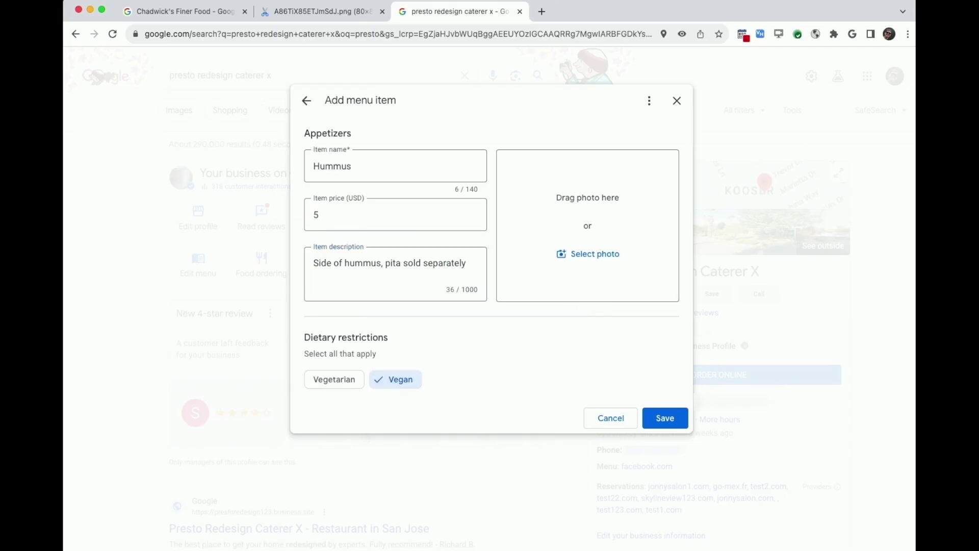
- Attach the hummus photo to the Hummus item and save it
{"action": "left_click_drag", "start_coordinate": [900, 506], "coordinate": [593, 230]}
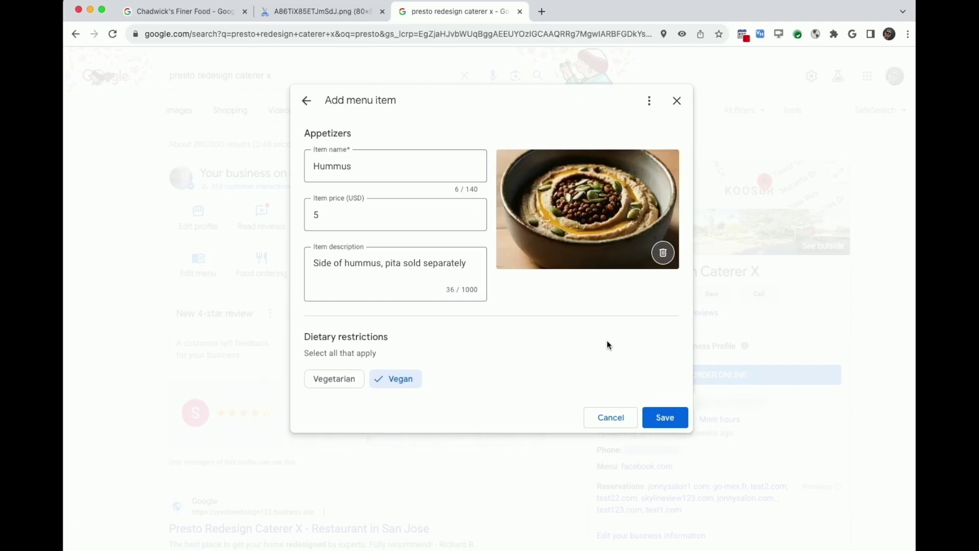
{"action": "left_click", "coordinate": [668, 419]}
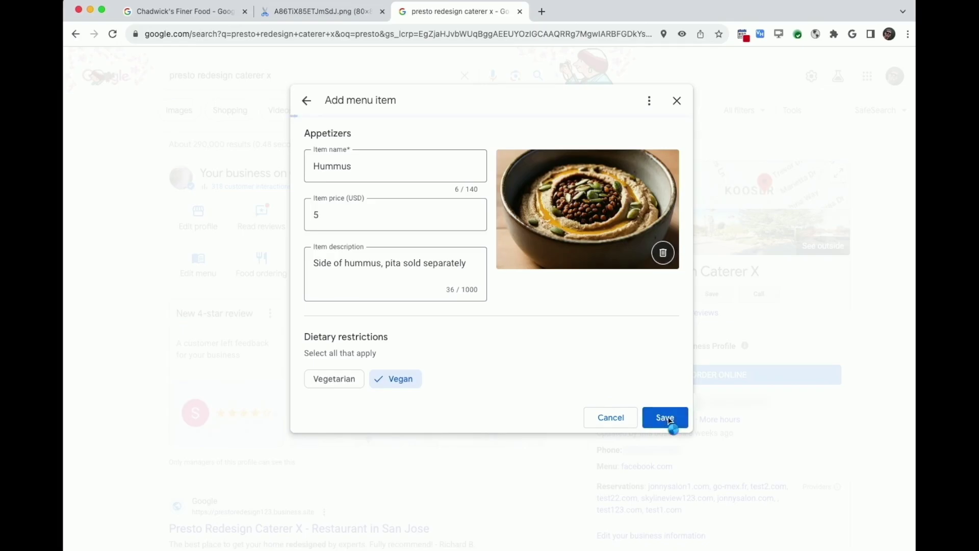